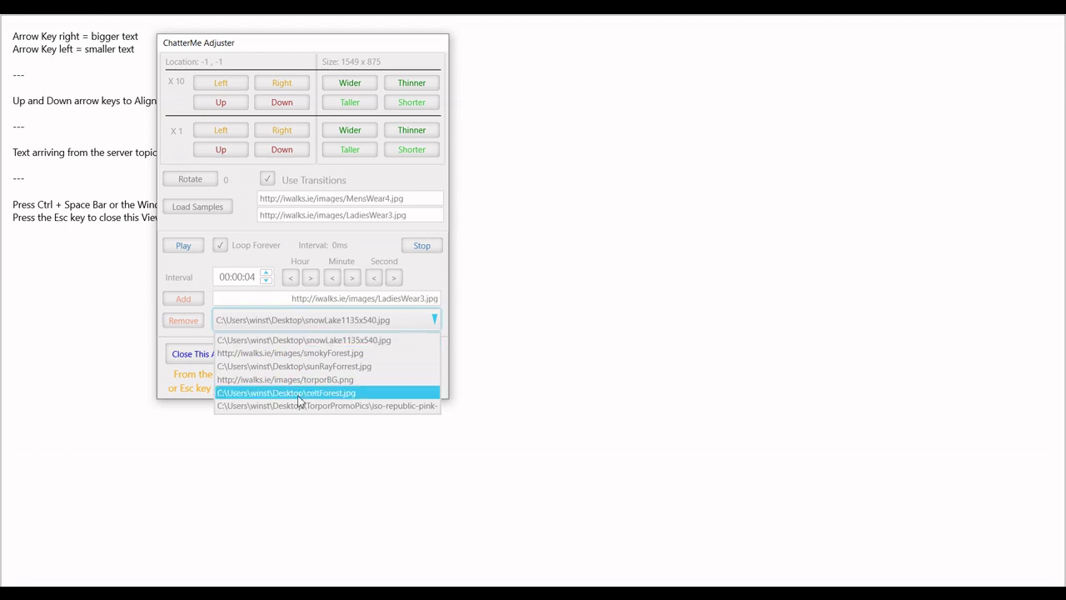
click(260, 355)
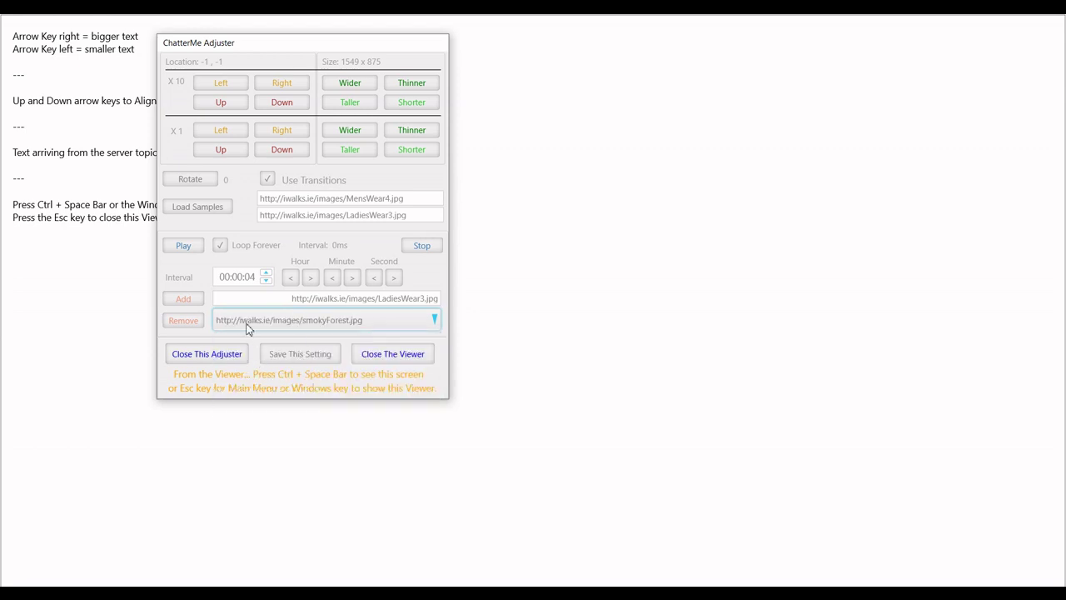
scroll(230, 325, down, 1)
click(379, 299)
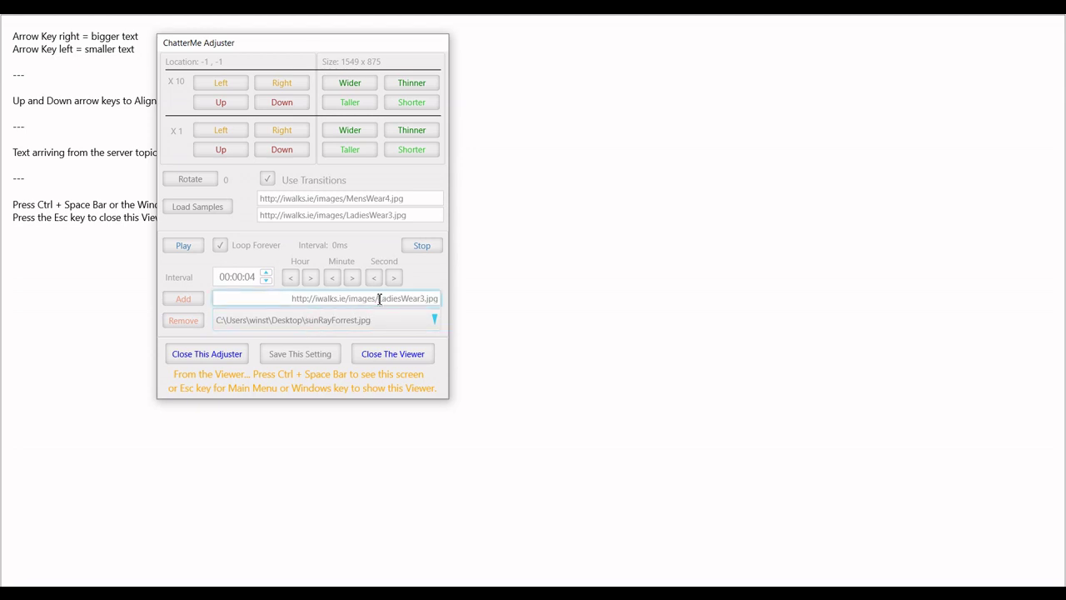
text(65)
click(180, 301)
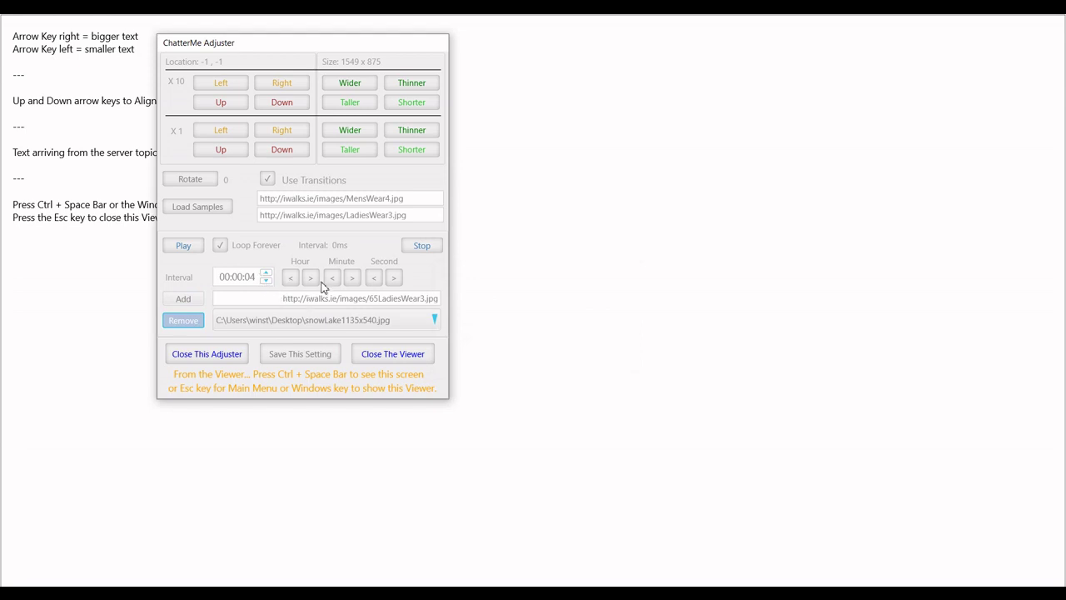
- Set the slide interval to 00:00:05 and start playing the slide show
click(397, 279)
click(397, 280)
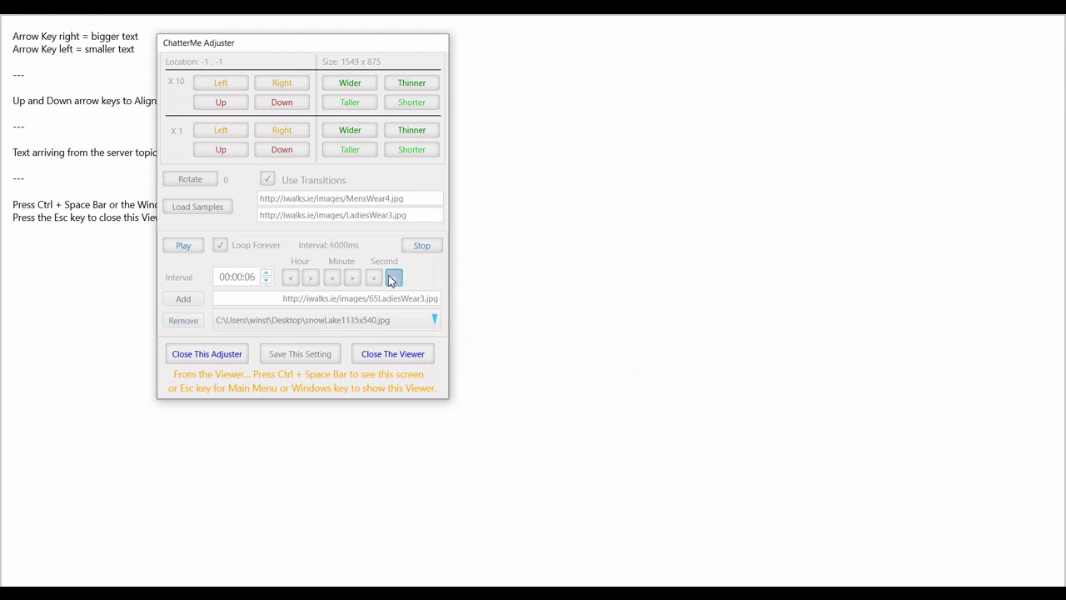
click(375, 280)
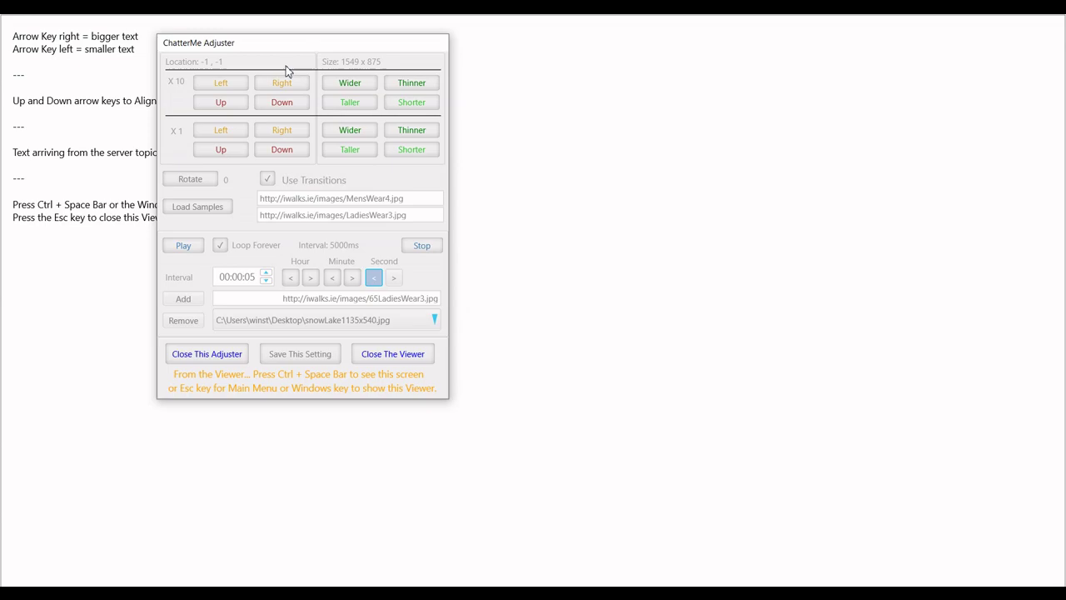
click(184, 246)
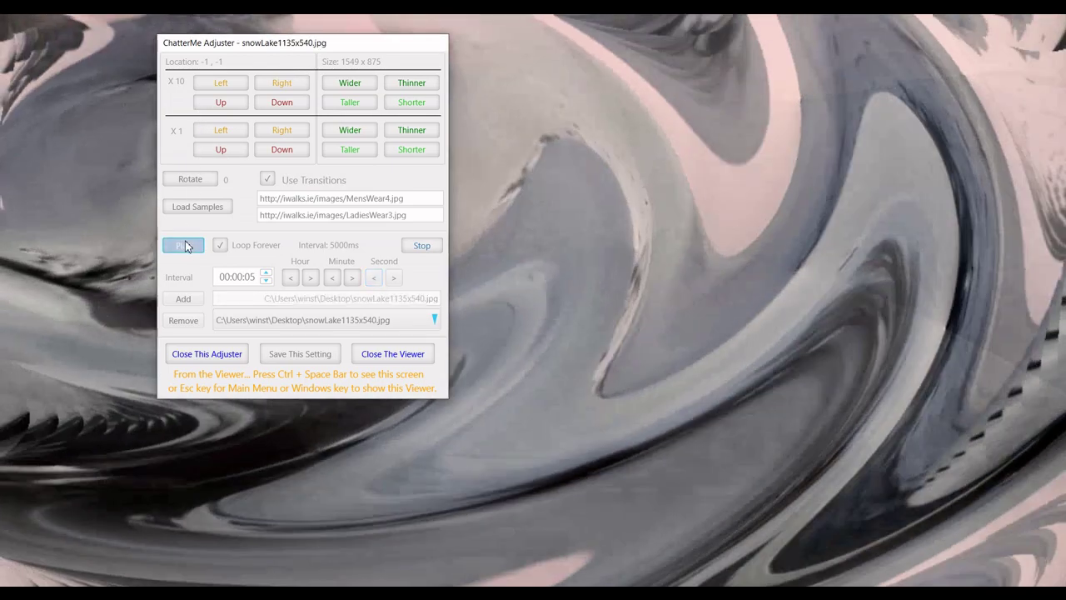
- Try the ×10 positioning by moving the viewer right and down, and return it to the original horizontal position
click(277, 87)
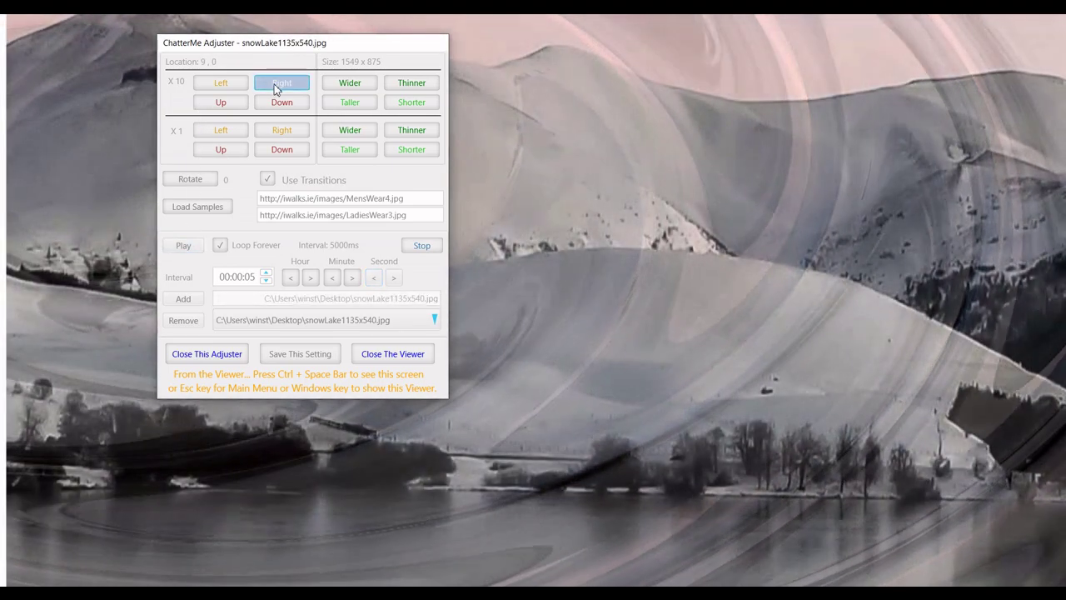
click(278, 102)
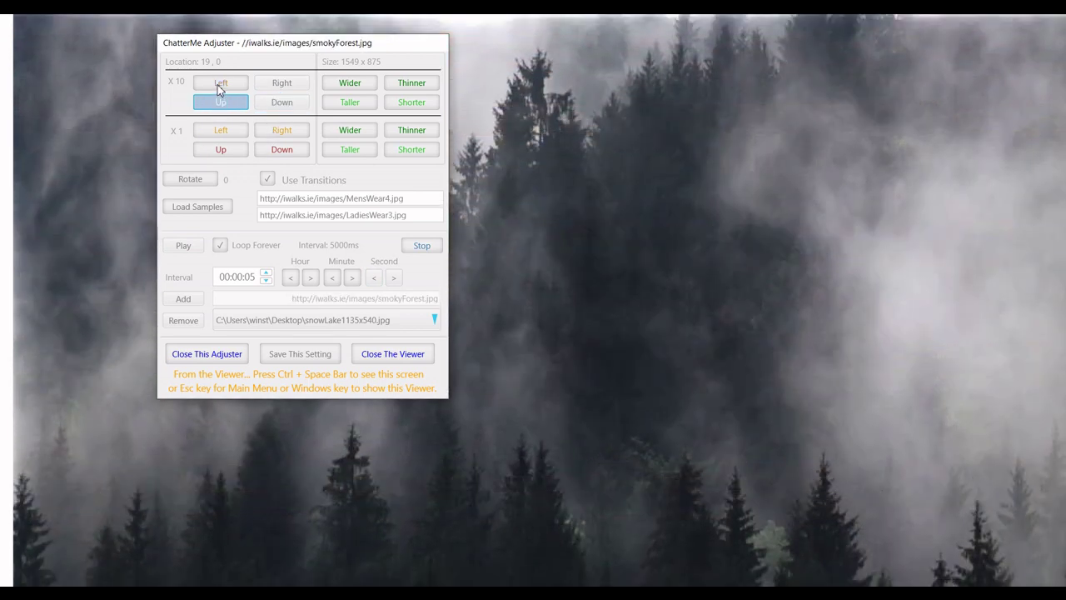
click(221, 84)
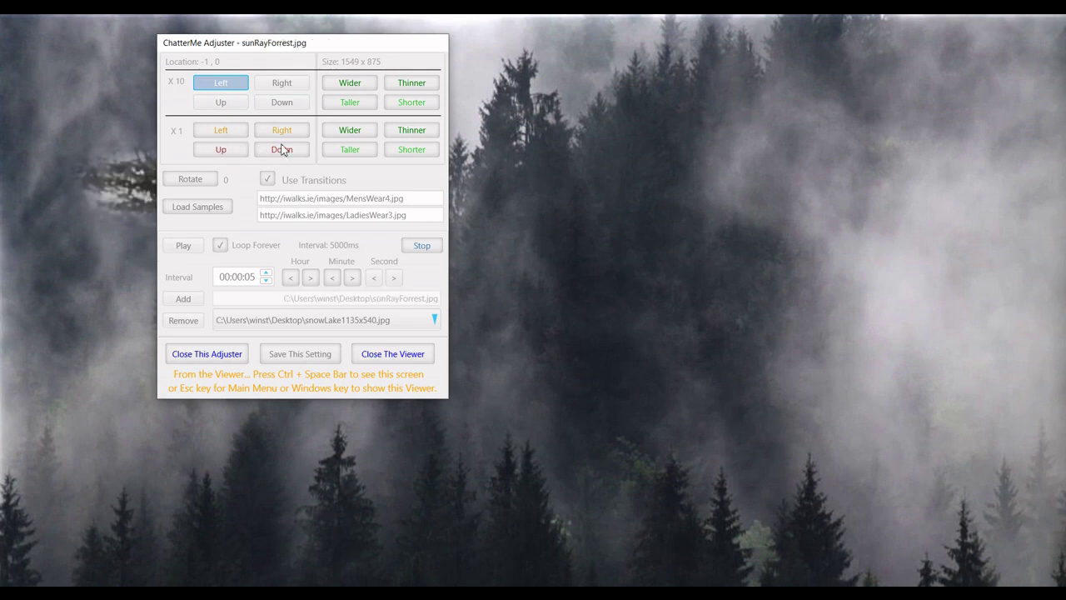
- Try the ×1 positioning by nudging the viewer left to horizontal location -7 and back right
click(223, 132)
click(223, 131)
click(224, 132)
click(224, 133)
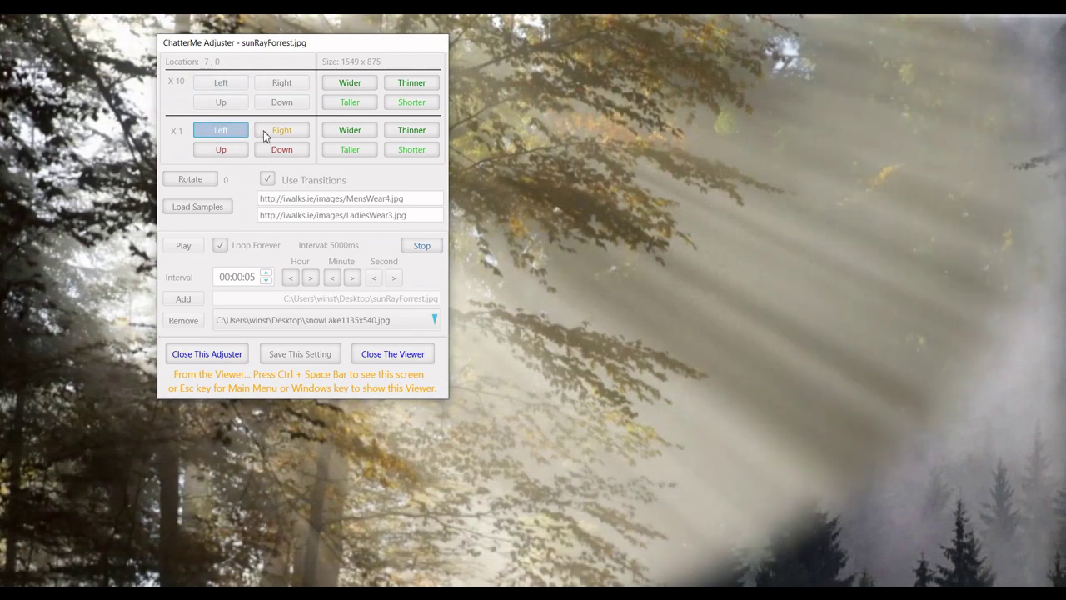
click(273, 131)
click(273, 131)
click(273, 131)
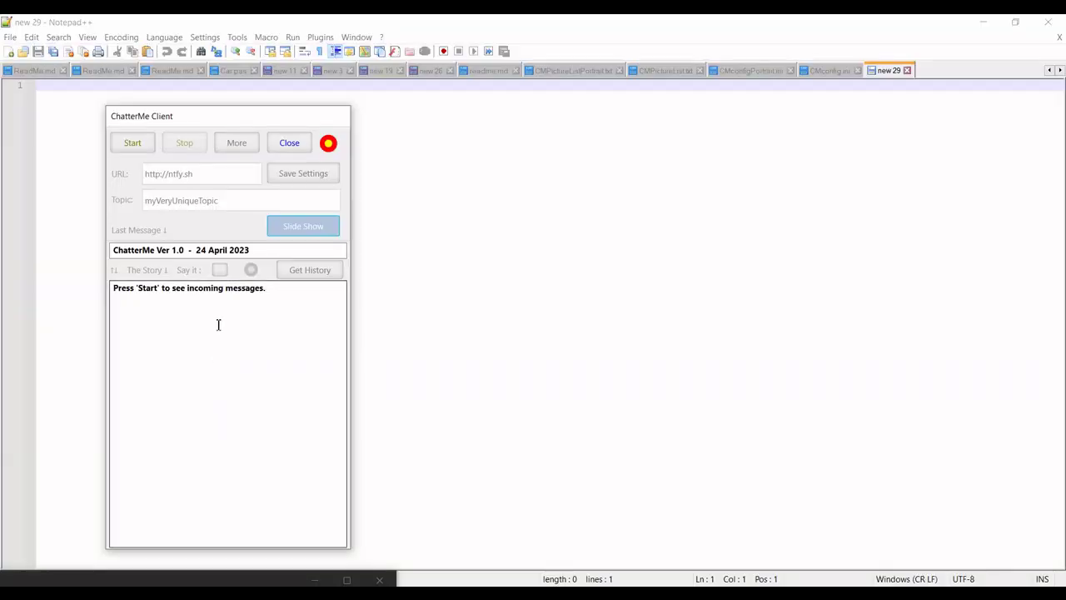
- Close the ChatterMe Client and, in Notepad++, review CMconfig.ini and reload CMPictureList.txt from disk
click(290, 144)
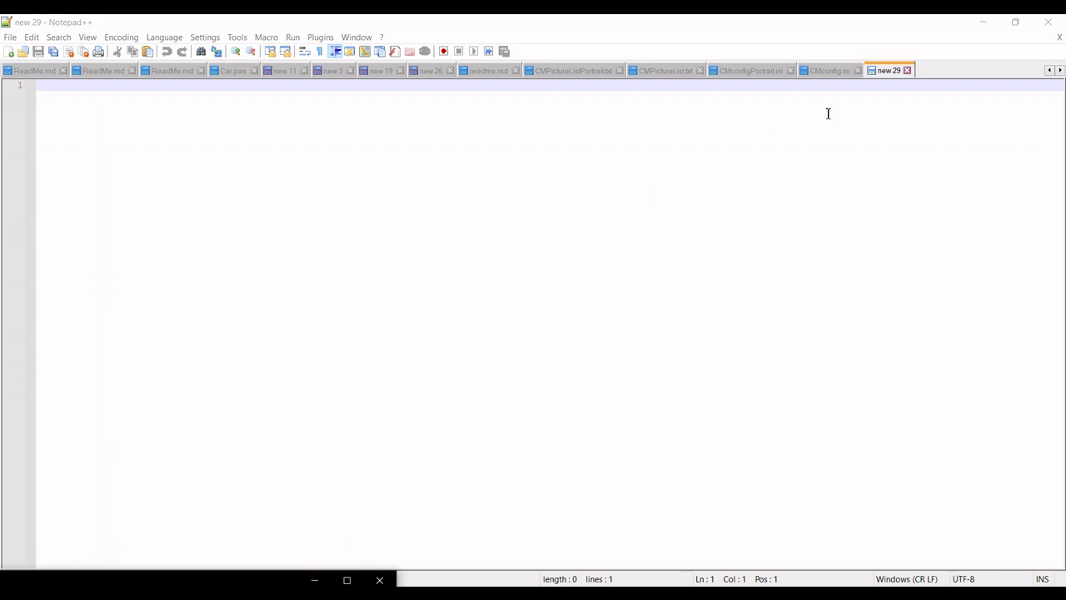
click(828, 73)
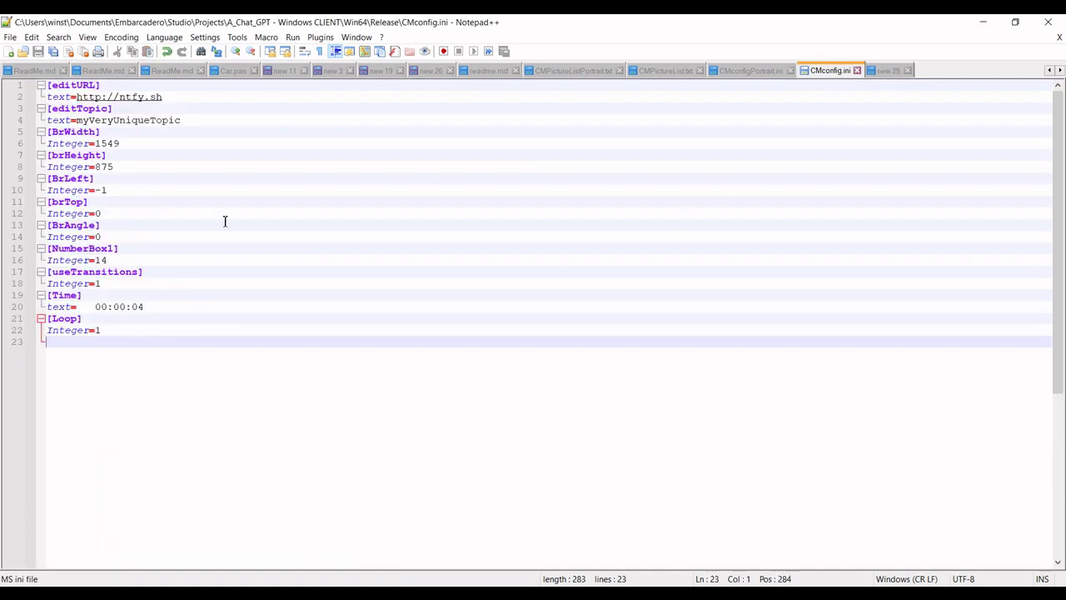
click(666, 71)
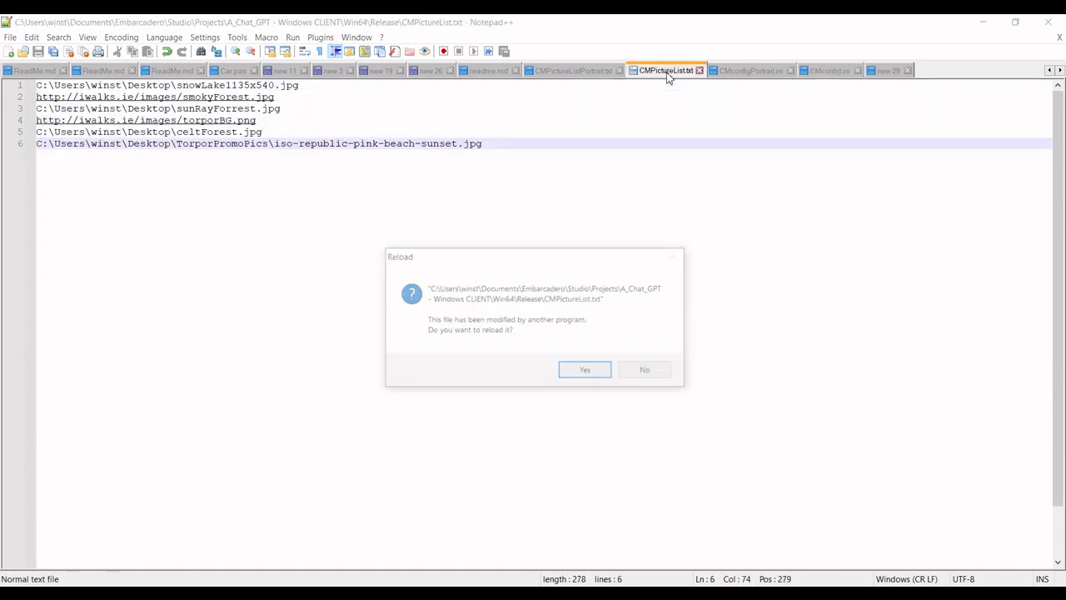
click(584, 372)
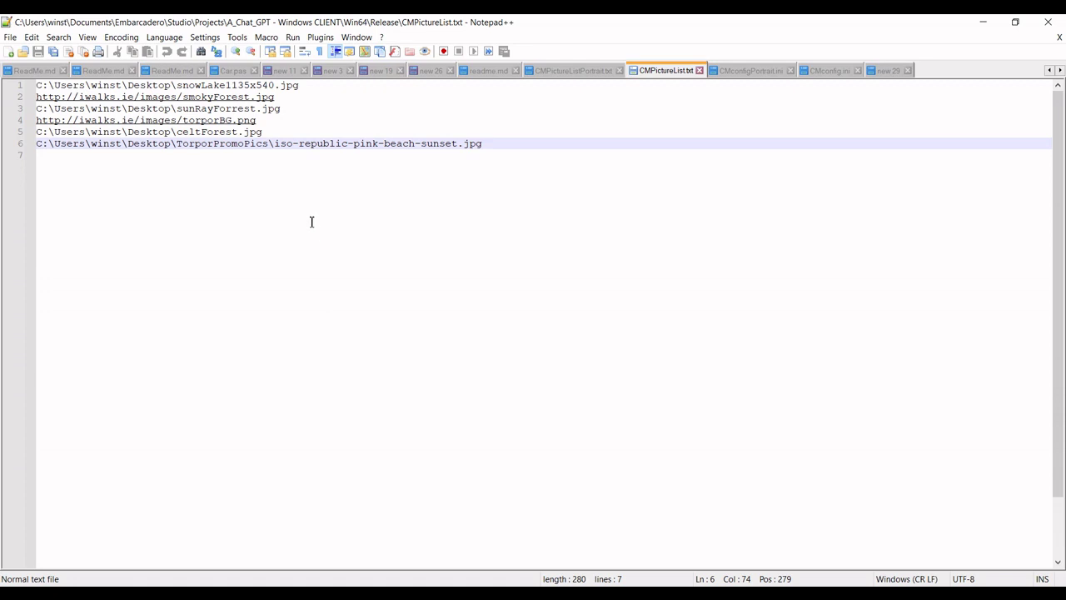
- Replace all contents of CMPictureList.txt with the contents of CMPictureListPortrait.txt and save the file
click(583, 71)
click(348, 170)
key(ctrl+a)
key(ctrl+c)
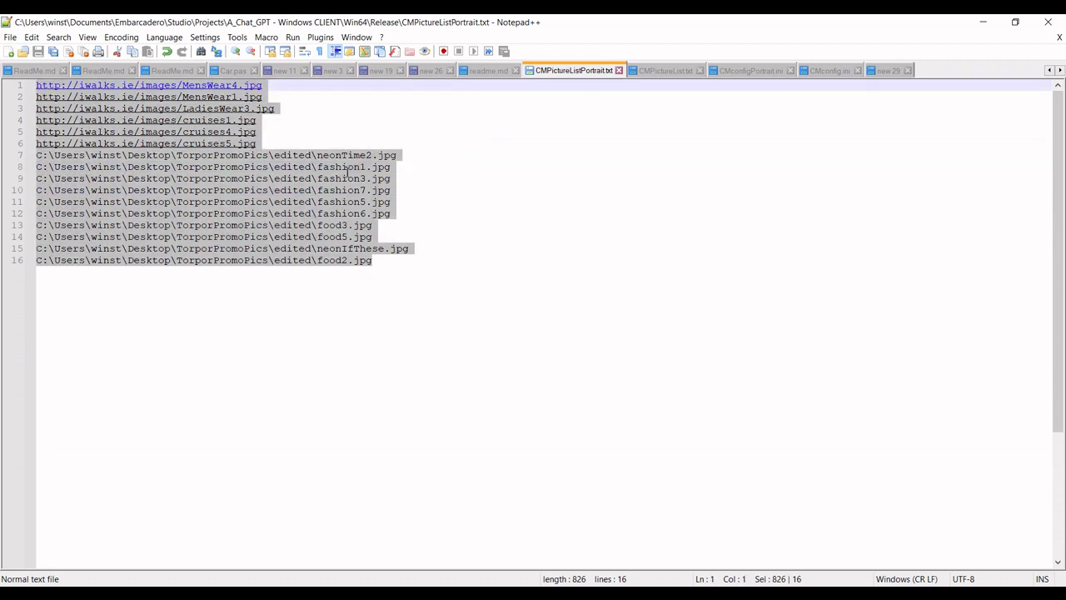
click(668, 72)
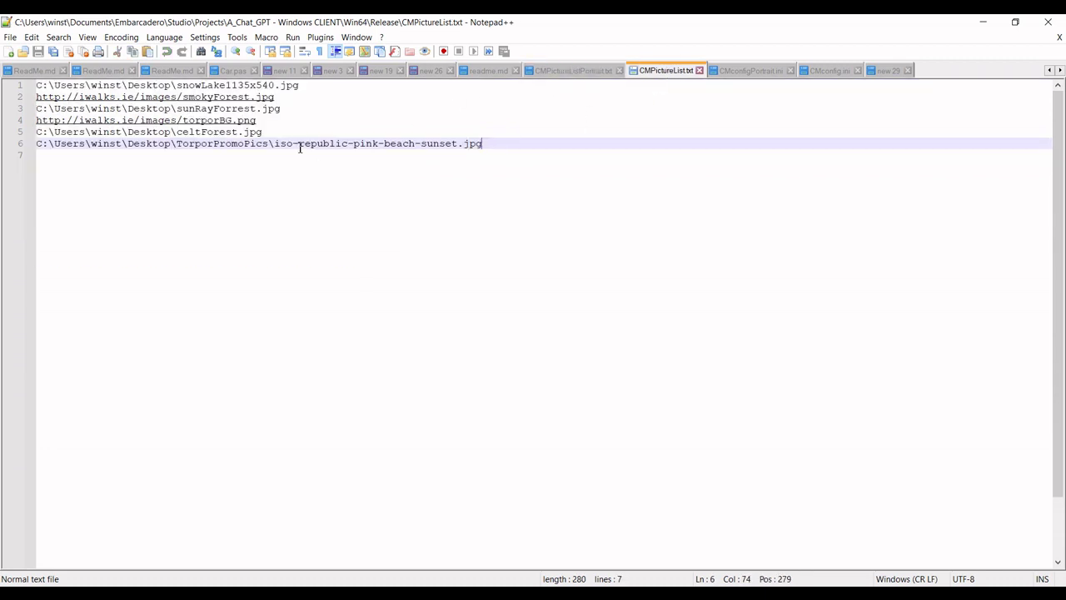
key(ctrl+a)
key(ctrl+v)
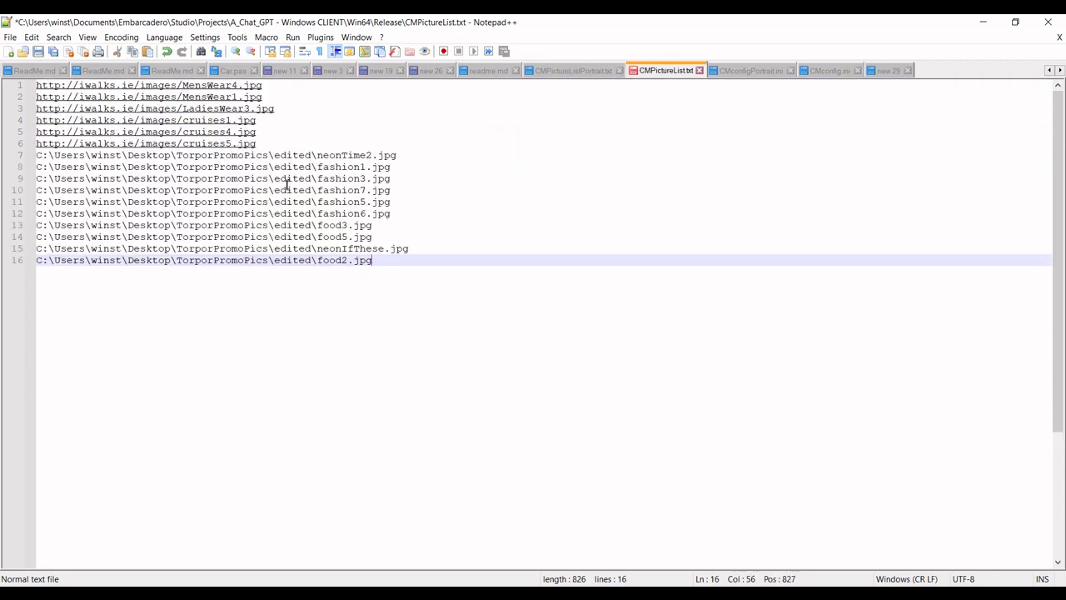
click(38, 52)
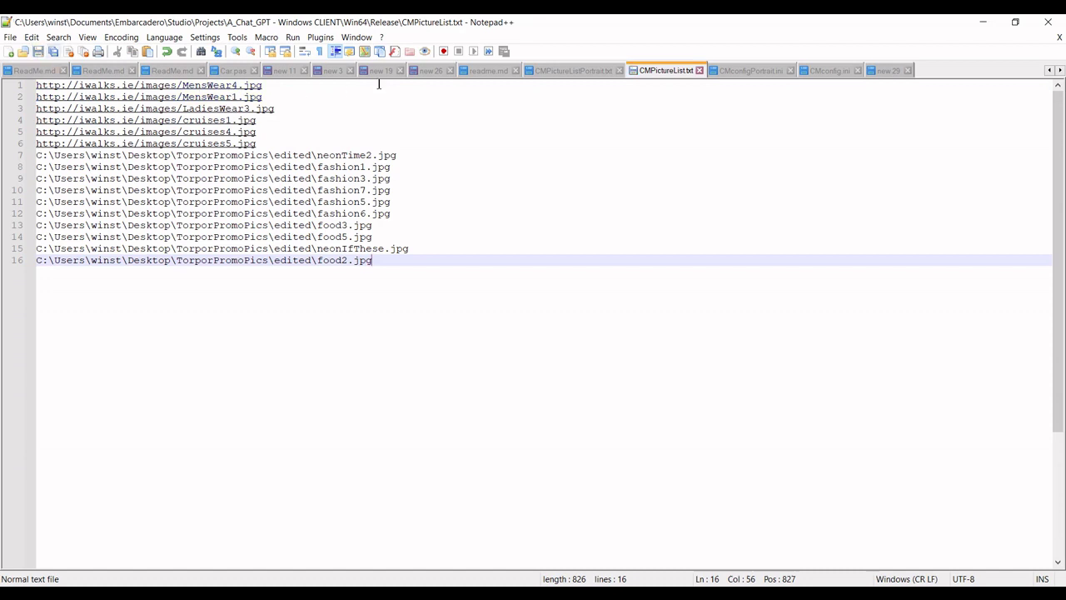
- Replace all settings in CMconfig.ini with the settings from CMconfigPortrait.ini and save the file
click(831, 71)
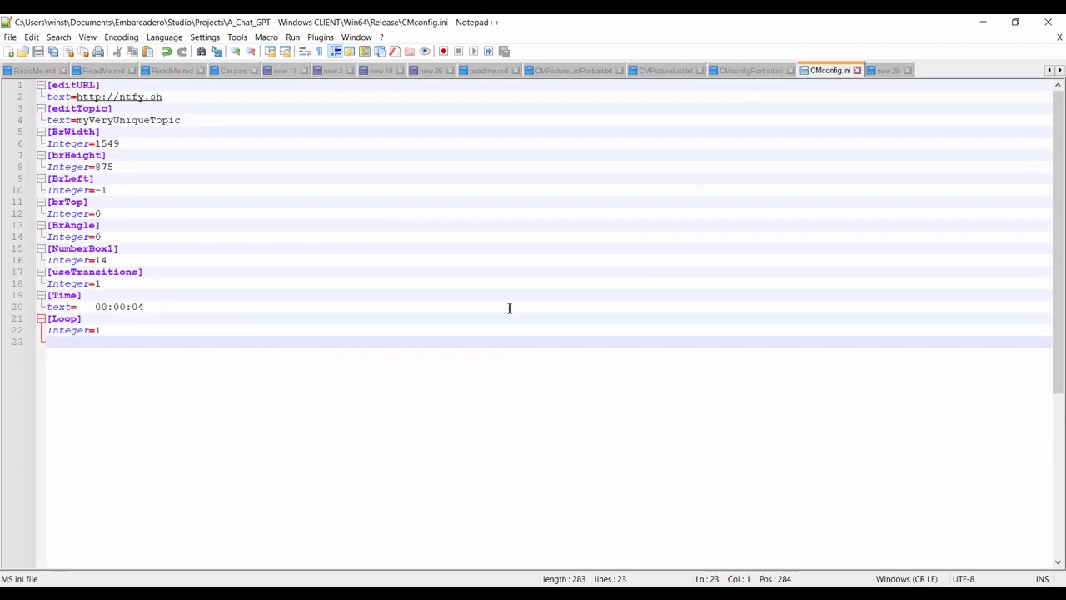
click(747, 73)
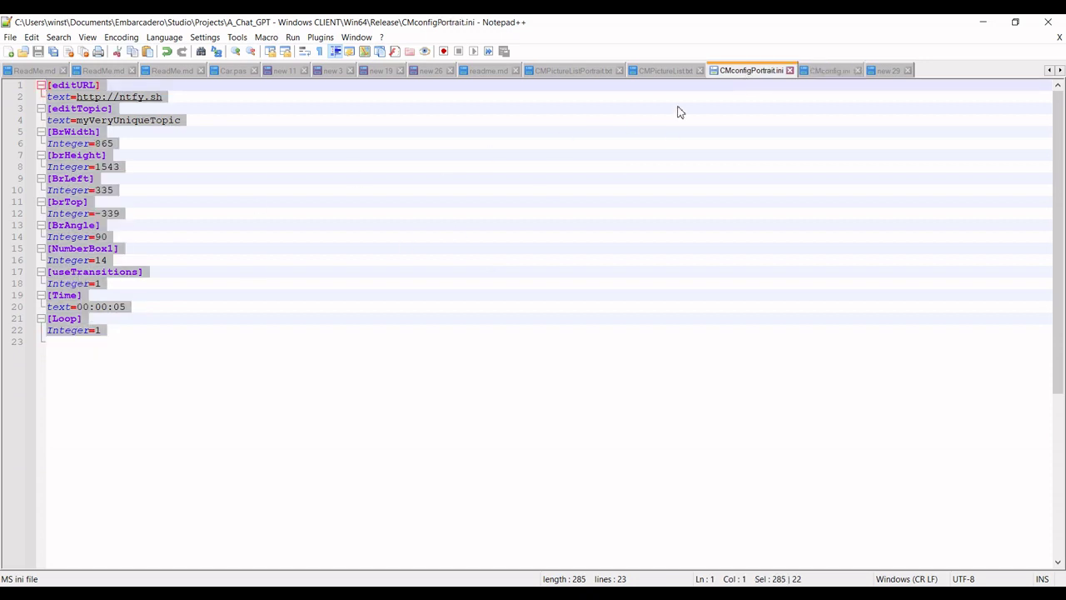
click(821, 73)
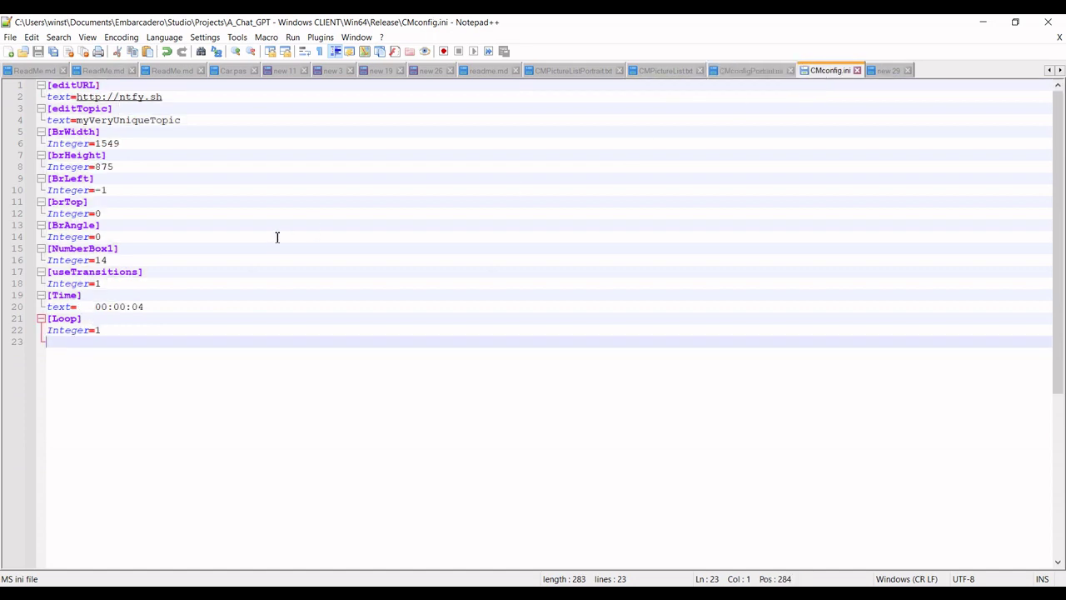
key(ctrl+a)
text([editURL] text=http://ntfy.sh [editTopic] text=myVeryUniqueTopic [BrWidth] Integer=865 [brHeight] Integer=1543 [BrLeft] Integer=335 [brTop] Integer=-339 [BrAngle] Integer=90 [NumberBox1] Integer=14 [useTransitions] Integer=1 [Time] text=00:00:05 [Loop] Integer=1)
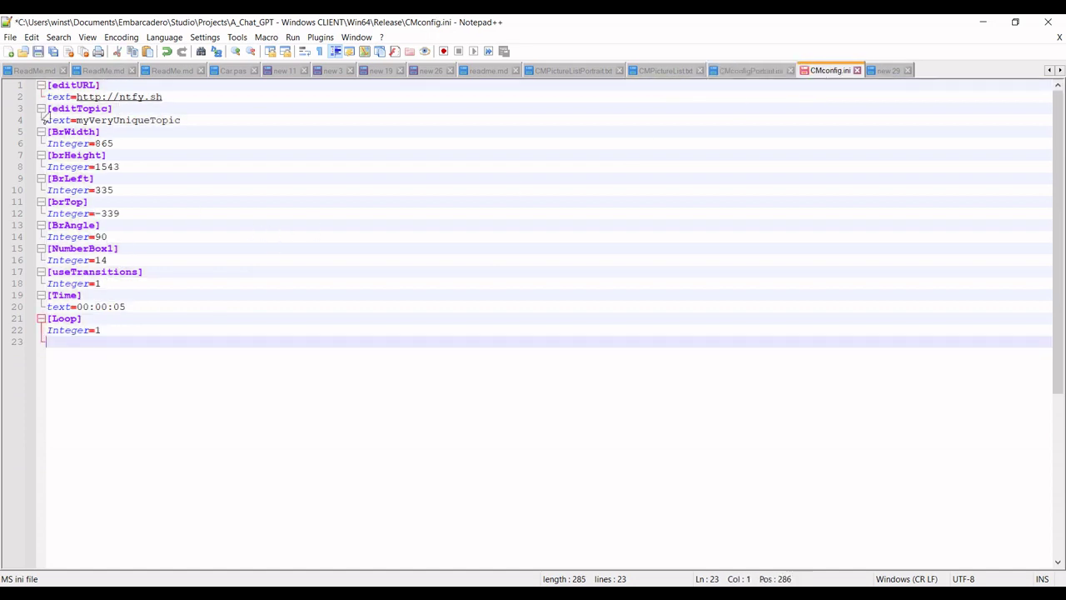
click(37, 52)
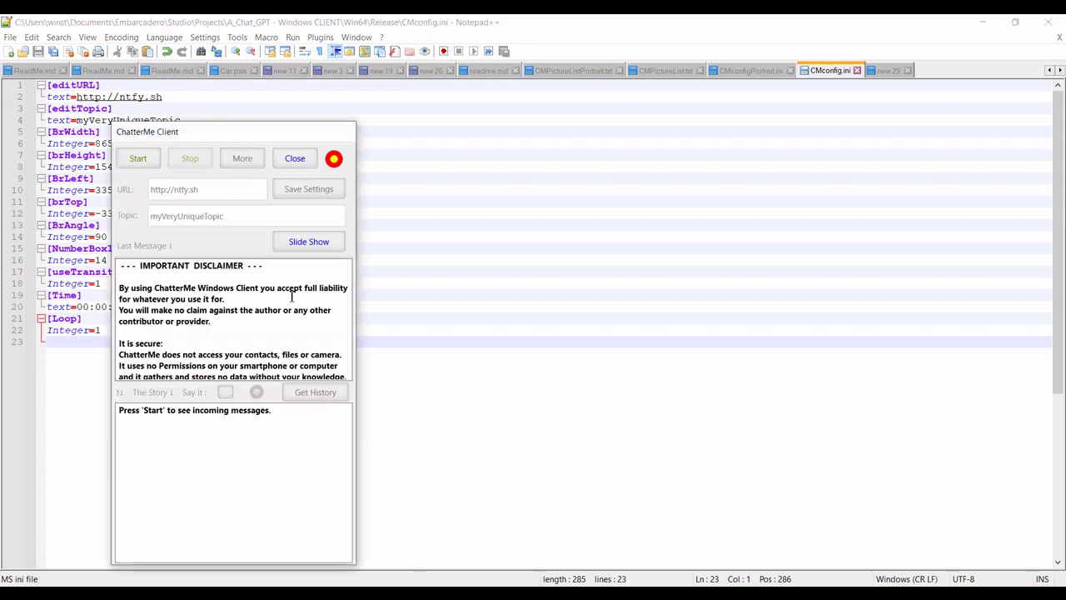
- Open the slide show from the ChatterMe Client and play it with the portrait picture list
click(308, 242)
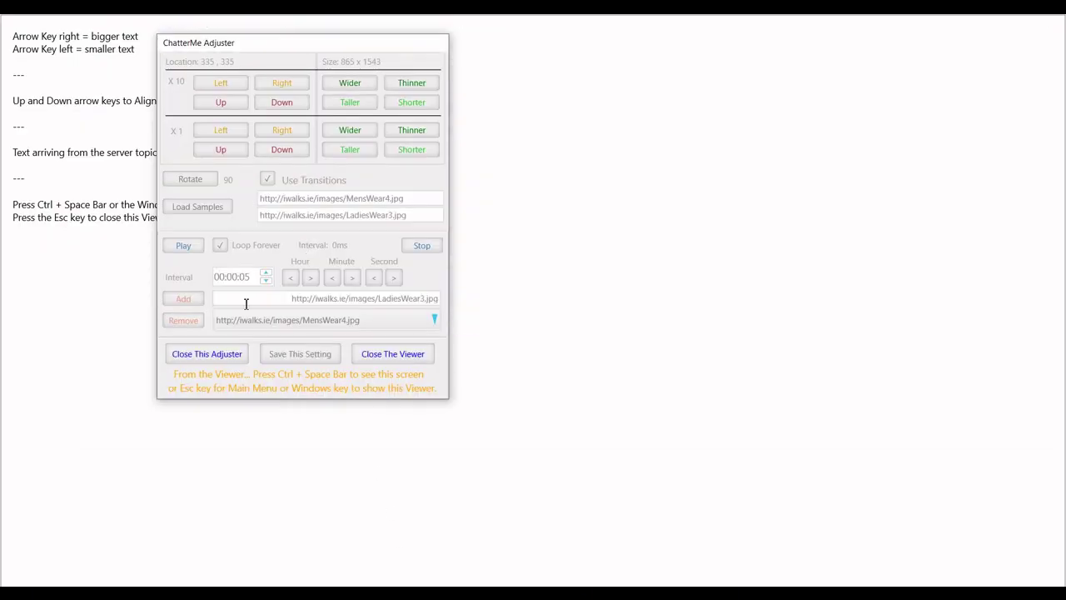
click(184, 250)
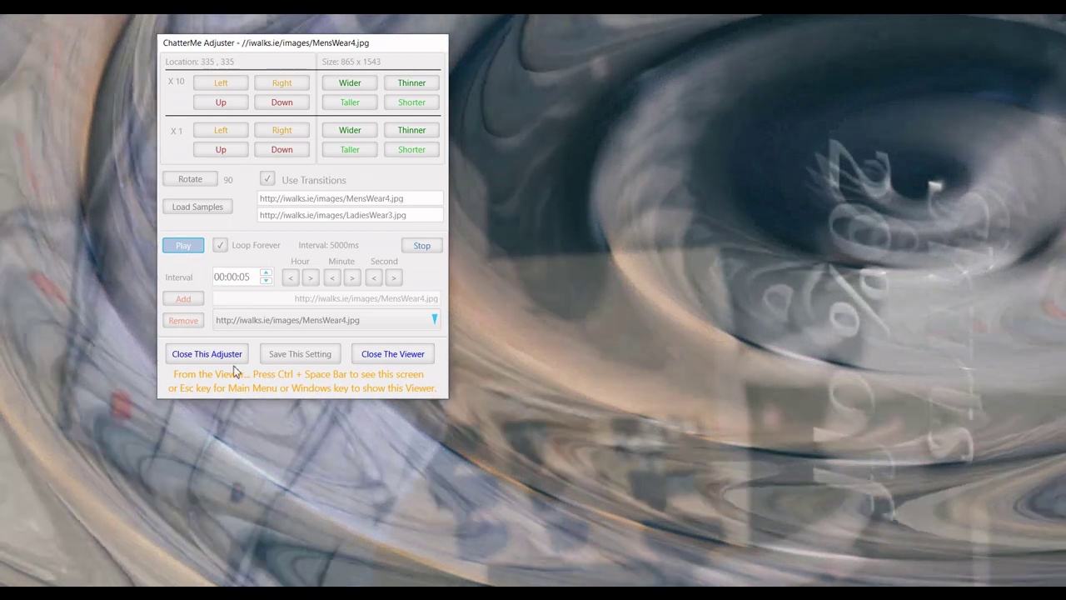